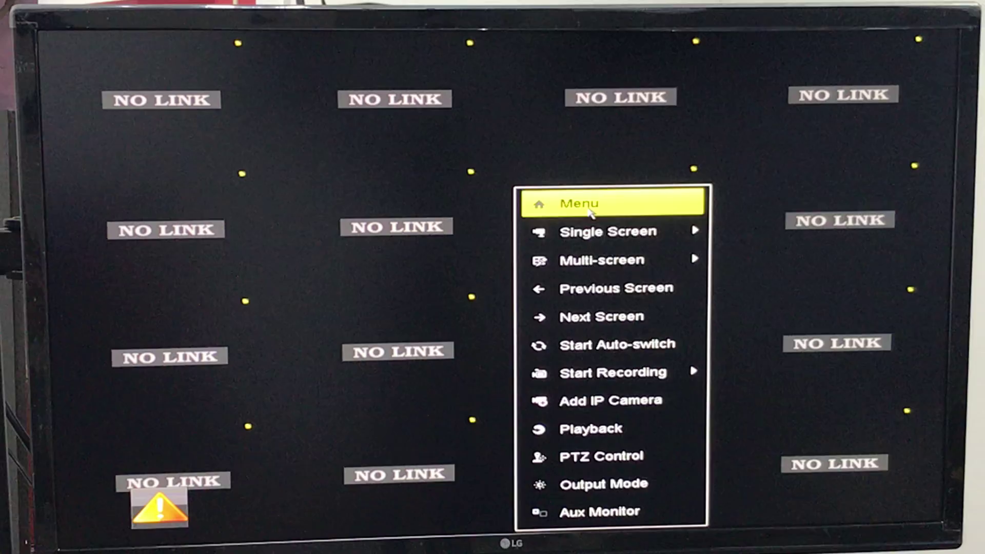
# Unlock the recorder by drawing the admin pattern when the main menu prompts for it.
pyautogui.click(551, 216)
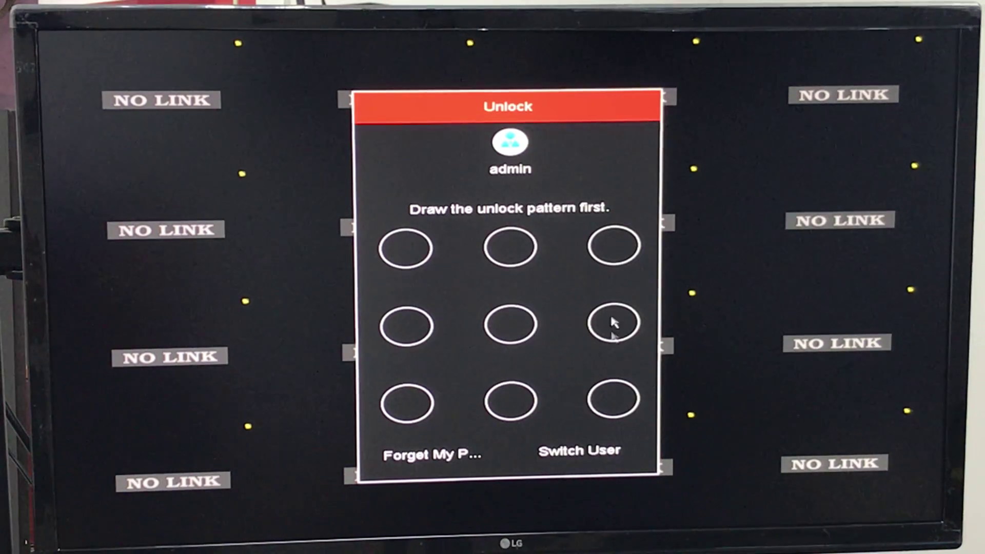
pyautogui.moveTo(406, 248)
pyautogui.mouseDown()
pyautogui.moveTo(626, 249)
pyautogui.moveTo(614, 399)
pyautogui.mouseUp()
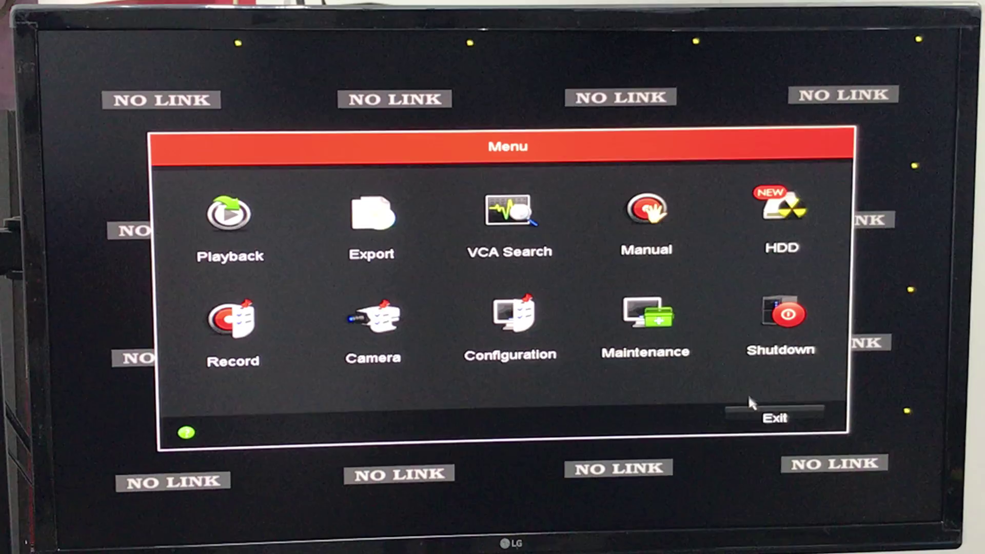
# Log out of the recorder, then request the main menu again from live view.
pyautogui.click(781, 323)
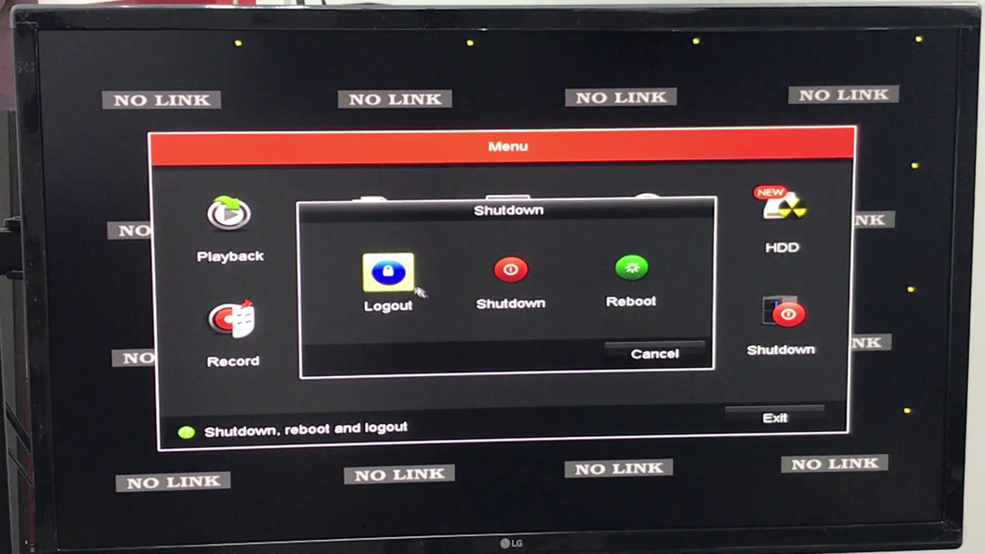
pyautogui.click(400, 274)
pyautogui.rightClick(525, 192)
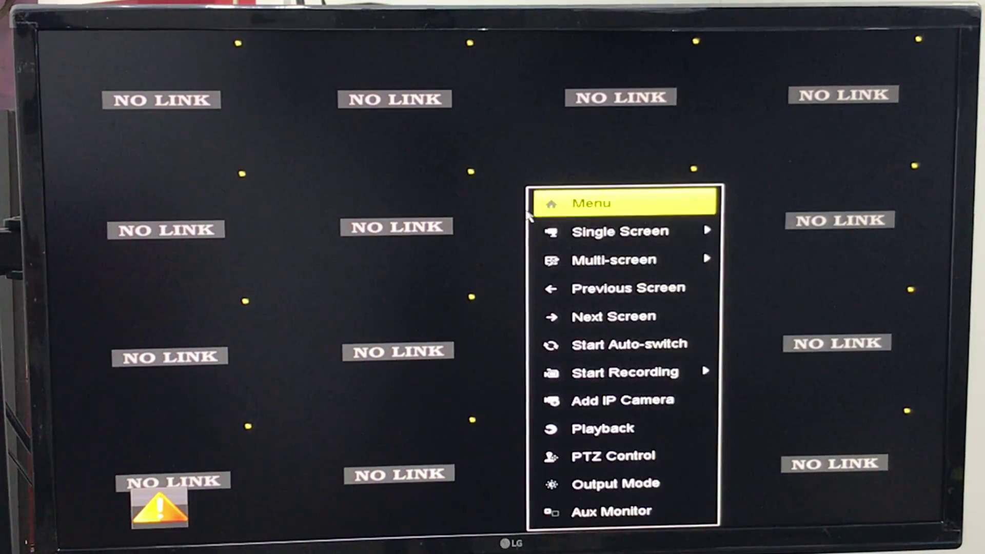
pyautogui.click(616, 206)
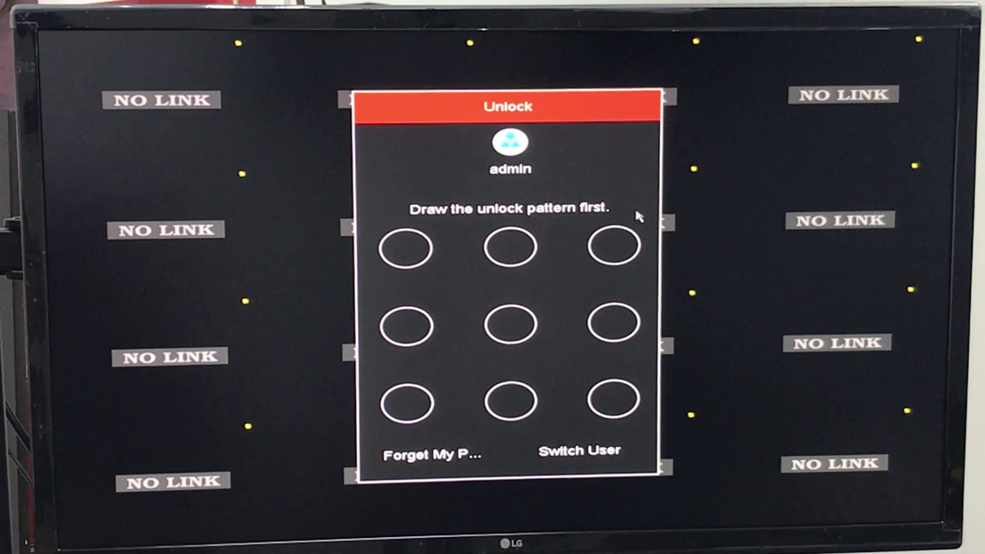
# Log back in as admin using the password instead of the unlock pattern.
pyautogui.rightClick(644, 176)
pyautogui.click(471, 245)
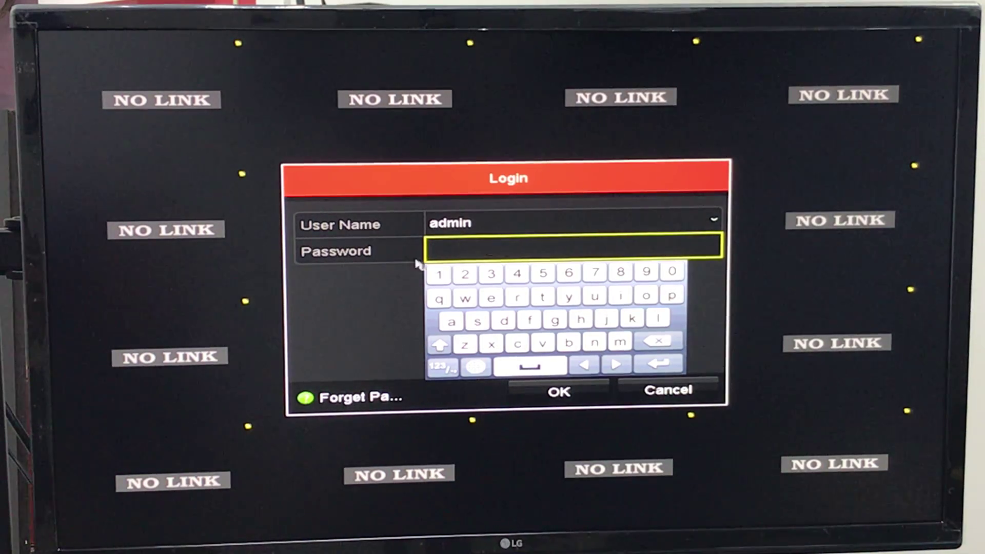
pyautogui.click(440, 275)
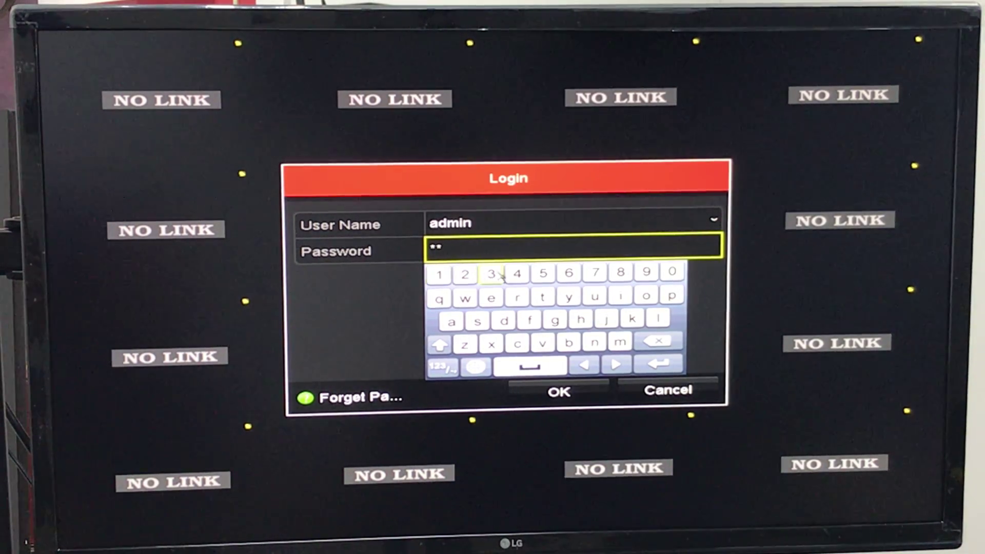
pyautogui.click(492, 275)
pyautogui.click(544, 274)
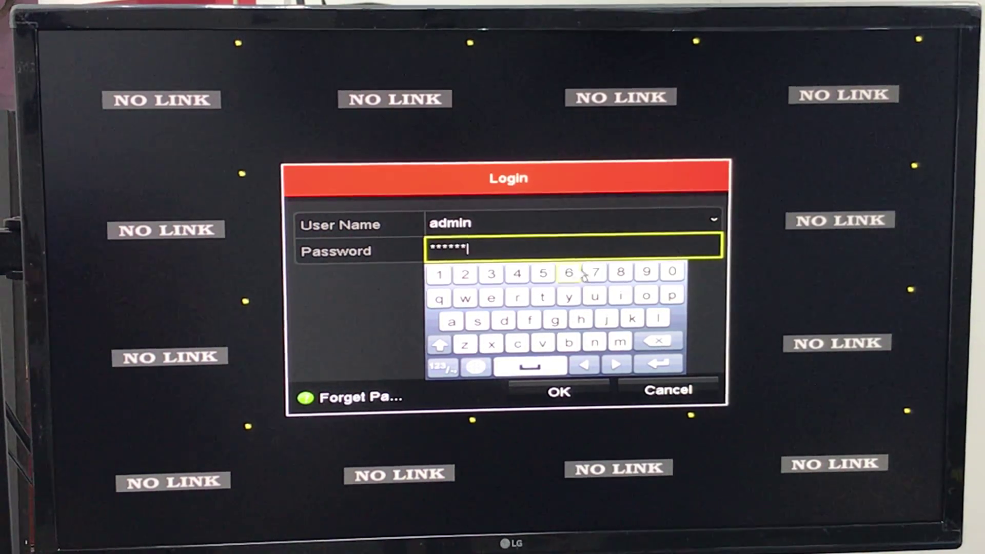
pyautogui.click(595, 273)
pyautogui.click(621, 274)
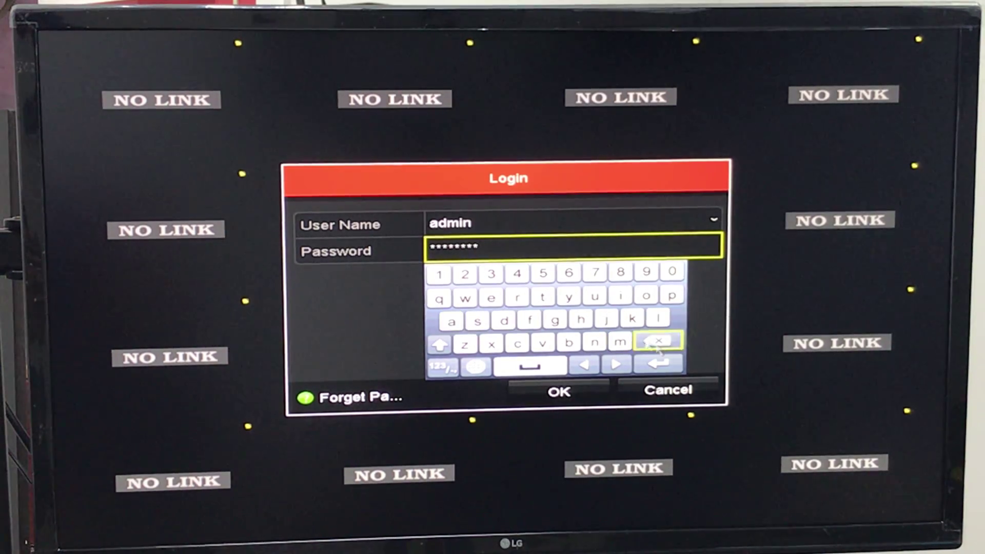
pyautogui.click(658, 365)
pyautogui.click(564, 391)
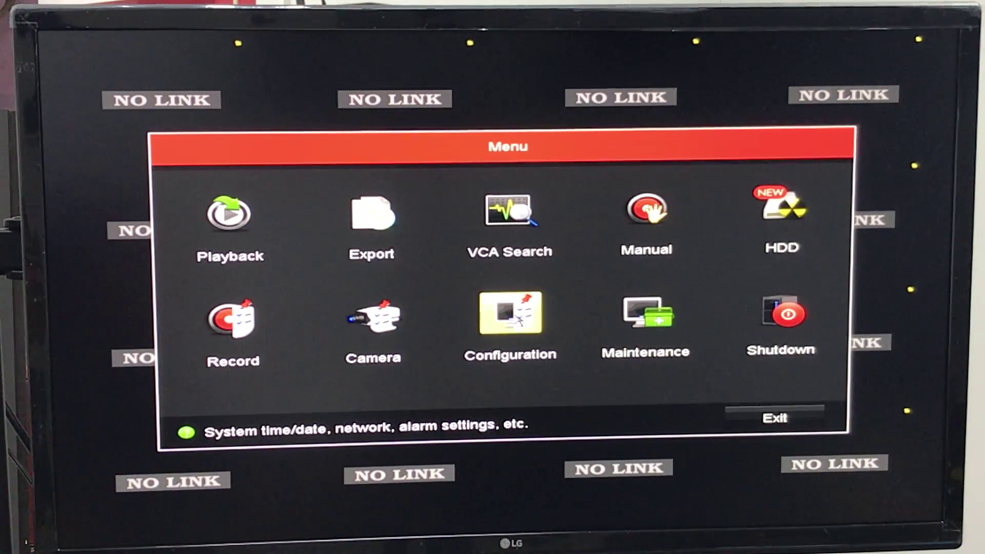
# Open Configuration's General language list and close it with English kept.
pyautogui.click(514, 332)
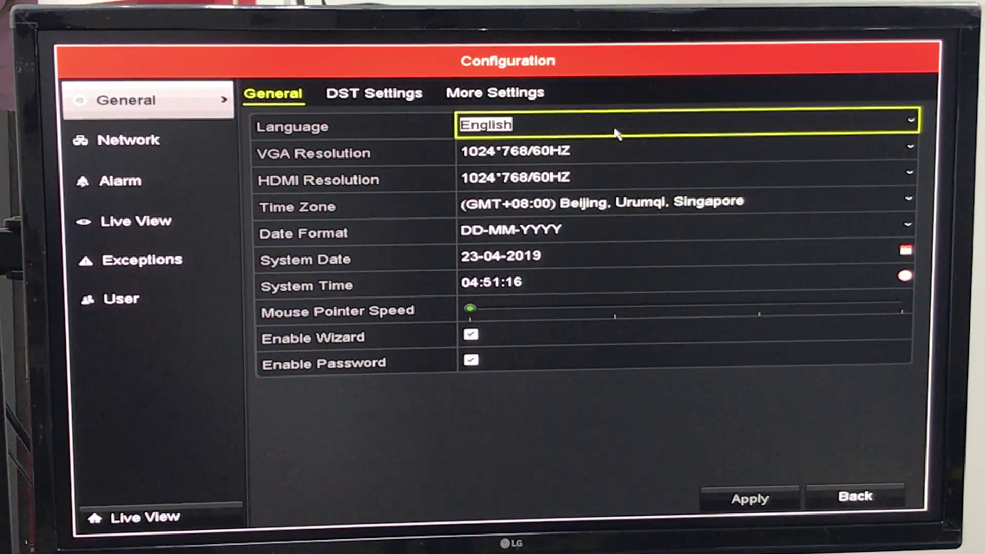
pyautogui.click(652, 133)
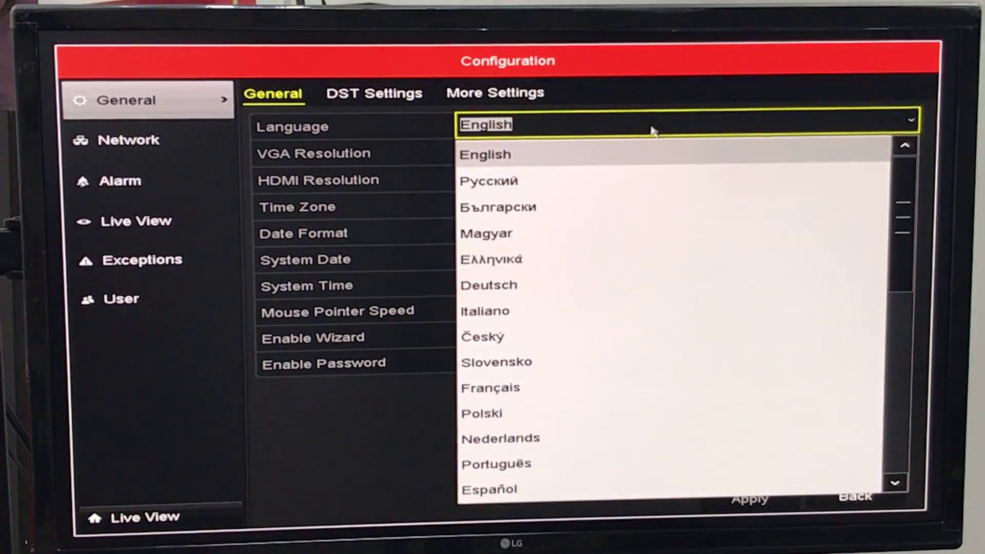
pyautogui.scroll(-5, 583, 414)
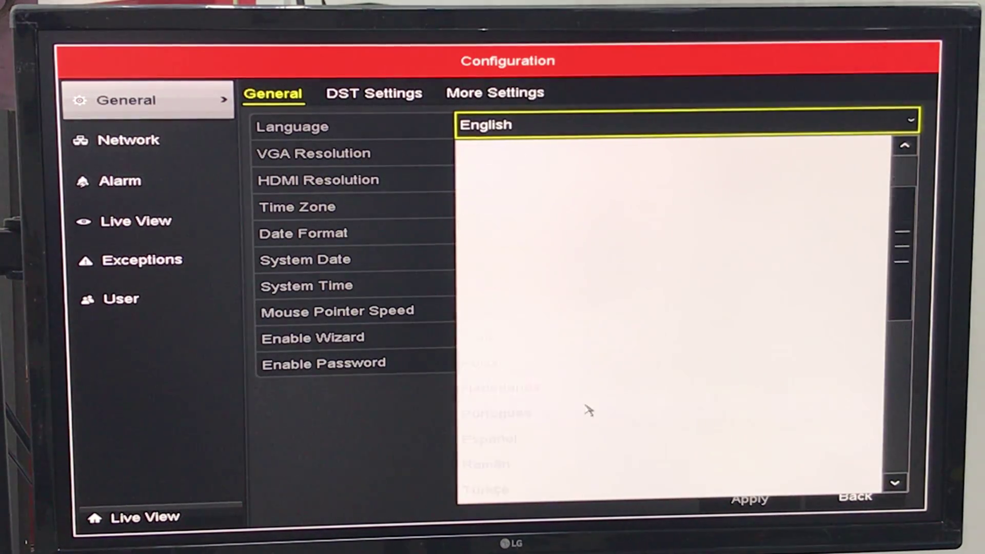
pyautogui.scroll(-1, 616, 320)
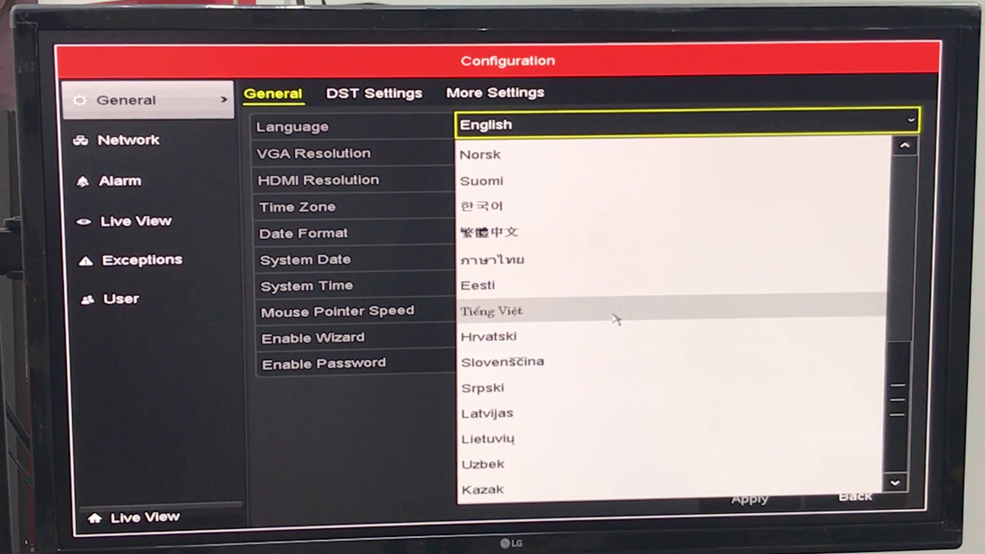
pyautogui.scroll(3, 687, 266)
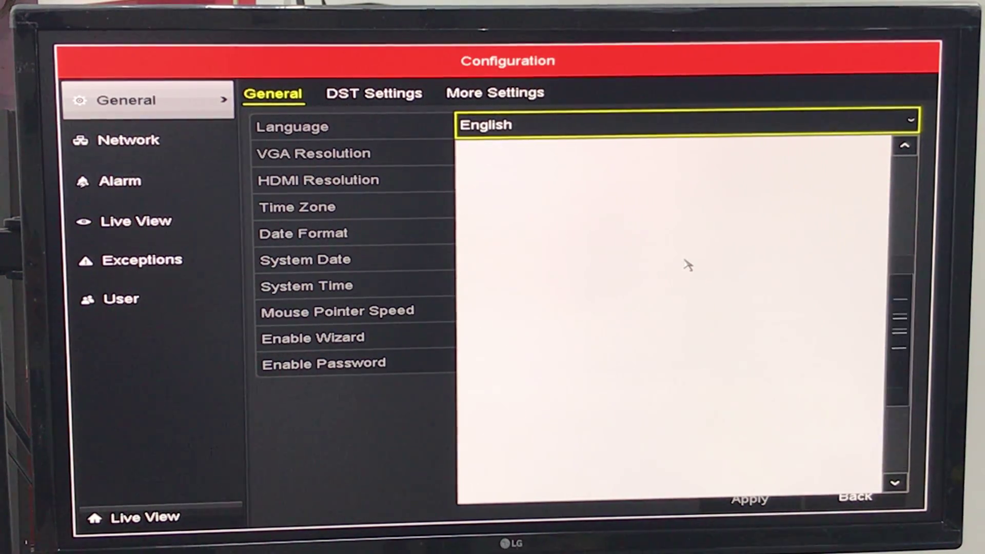
pyautogui.scroll(2, 687, 264)
pyautogui.scroll(1, 687, 265)
pyautogui.click(599, 153)
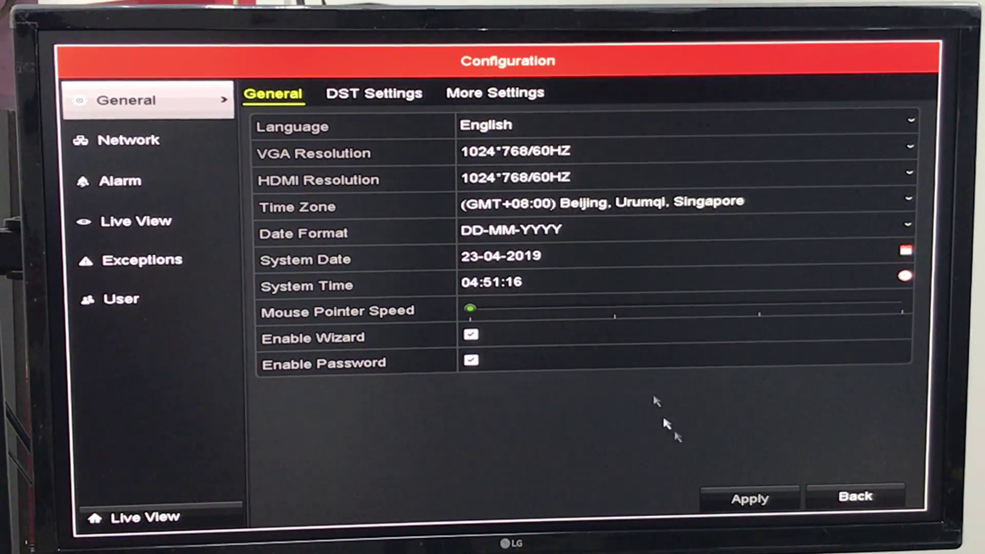
# Switch the system language to Русский, then back to English.
pyautogui.click(653, 128)
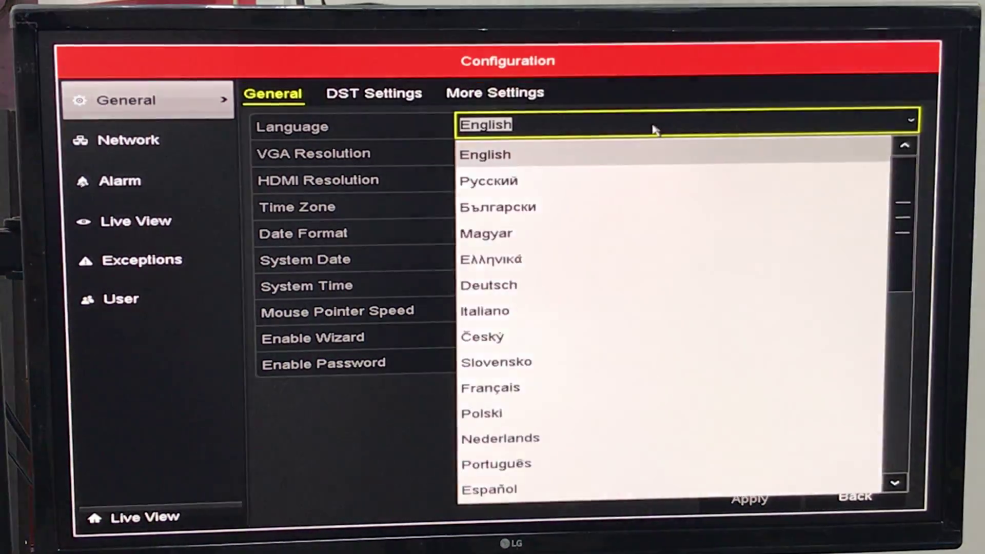
pyautogui.click(652, 129)
pyautogui.click(595, 191)
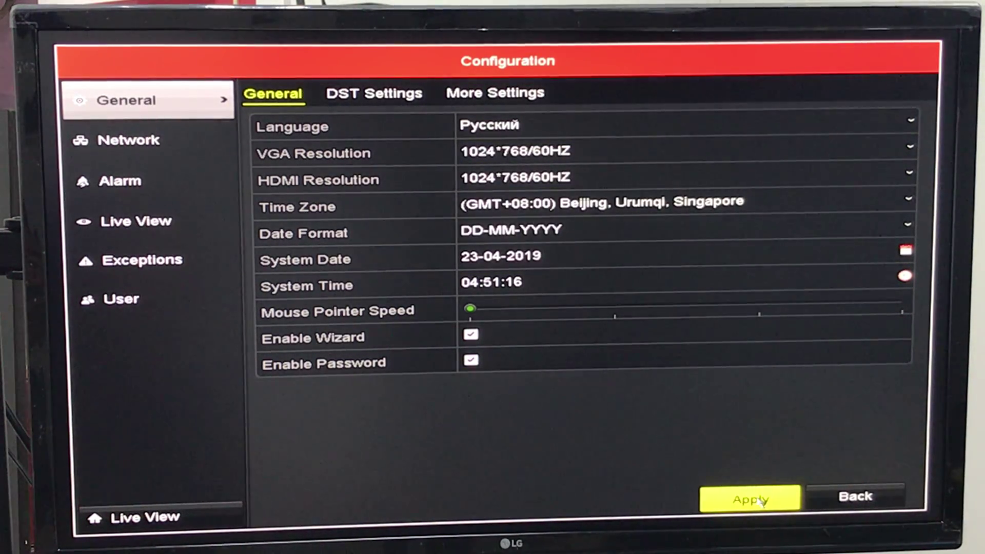
pyautogui.click(653, 127)
pyautogui.click(613, 155)
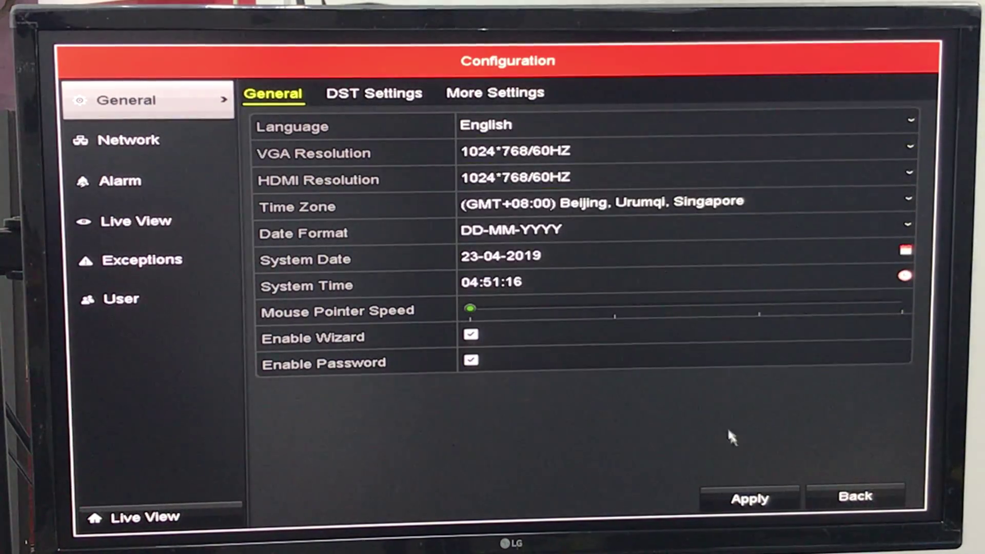
# Close Configuration and reboot the recorder via Shutdown > Reboot, confirming Yes.
pyautogui.rightClick(624, 409)
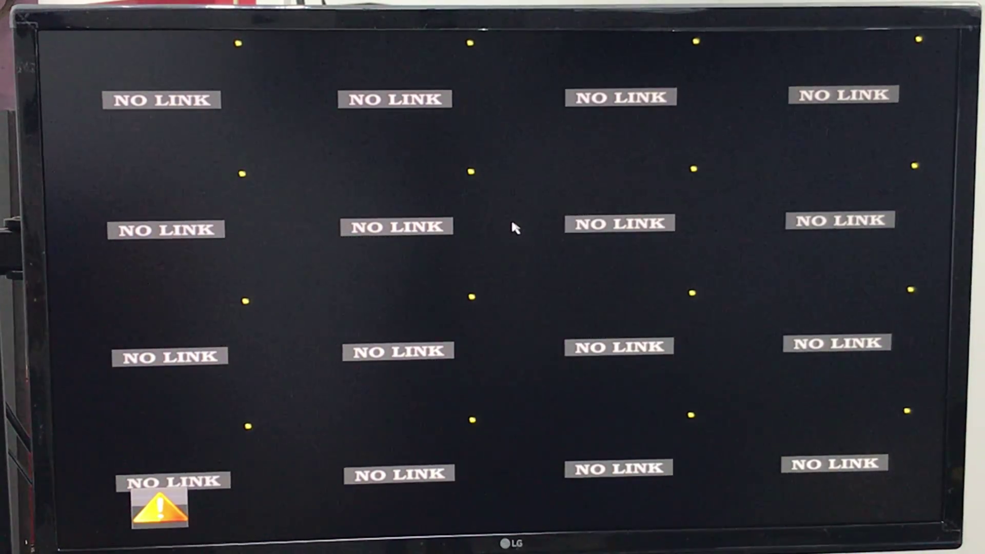
pyautogui.rightClick(513, 228)
pyautogui.moveTo(610, 174)
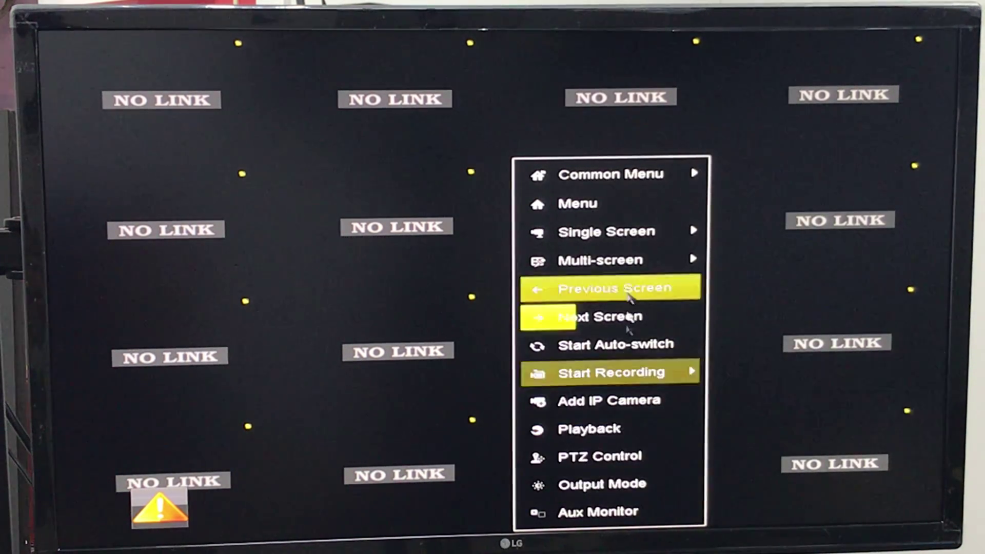
pyautogui.click(608, 203)
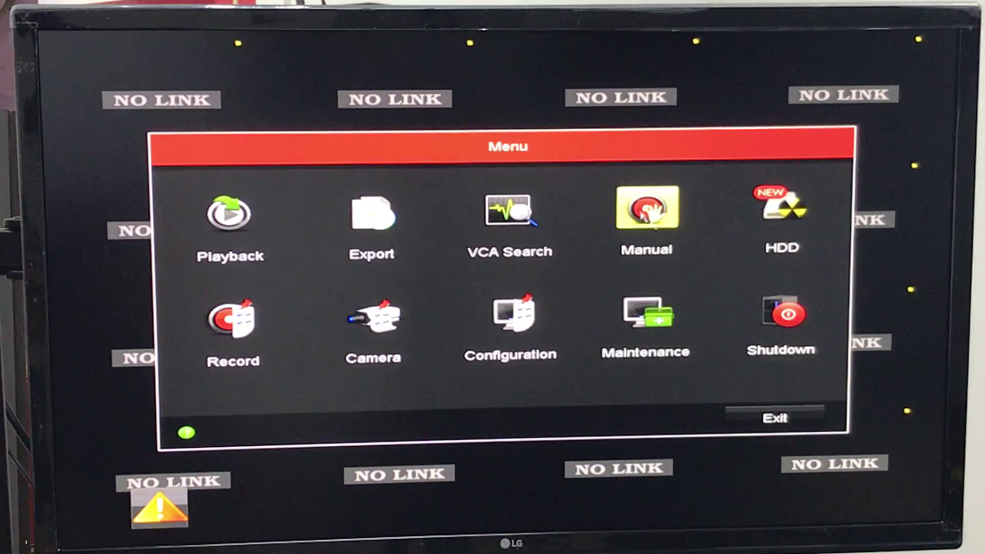
pyautogui.click(782, 328)
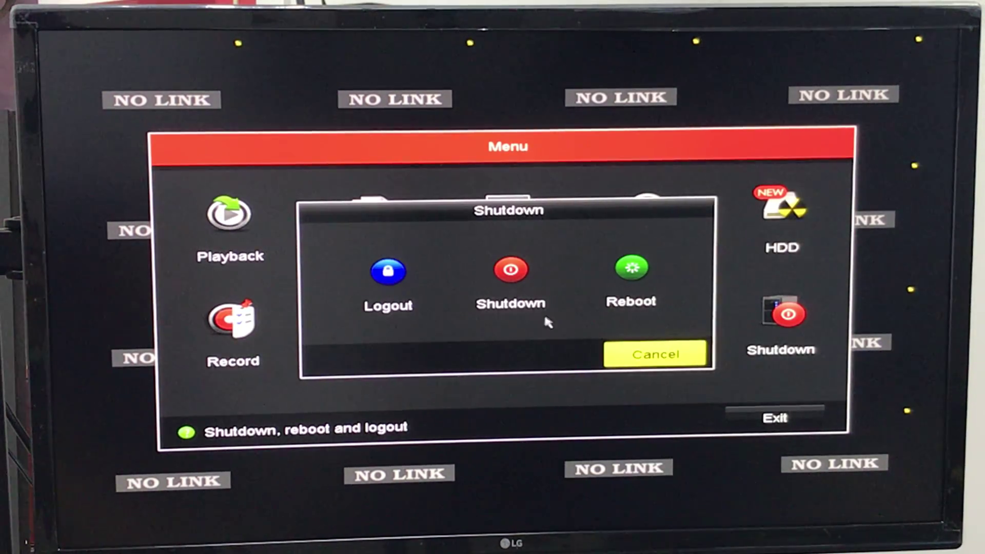
pyautogui.click(631, 270)
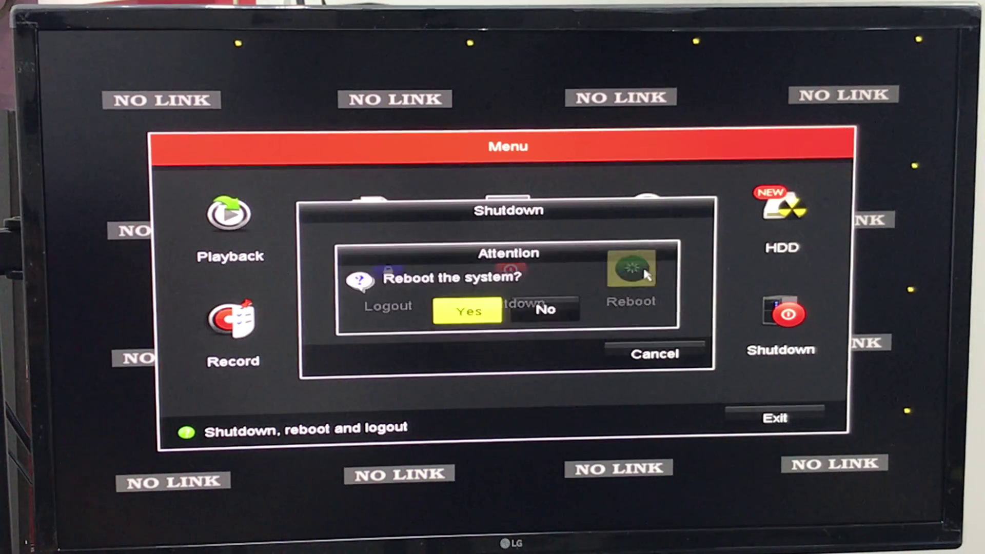
pyautogui.click(479, 311)
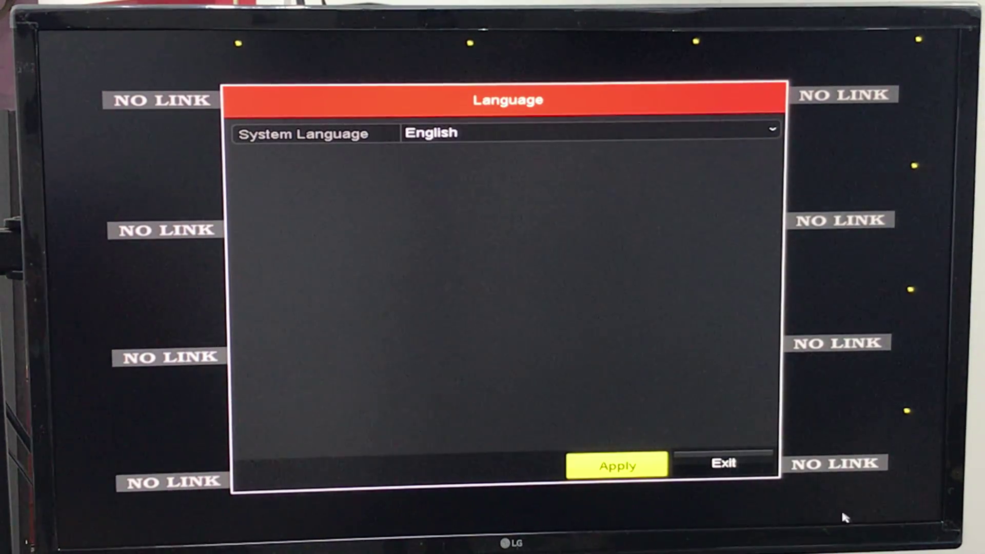
# In the startup Language dialog, try Русский and Magyar, then apply English.
pyautogui.click(747, 134)
pyautogui.click(586, 184)
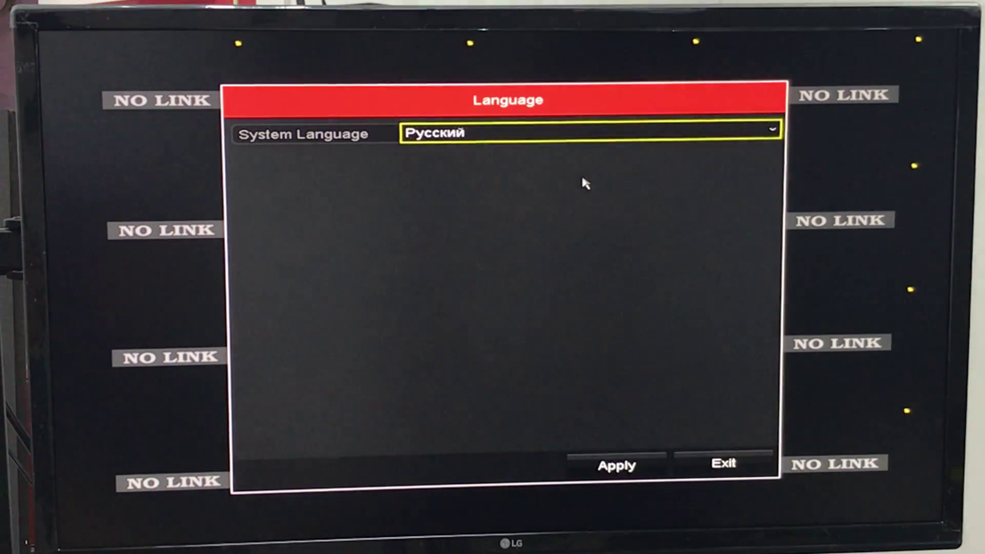
pyautogui.click(670, 135)
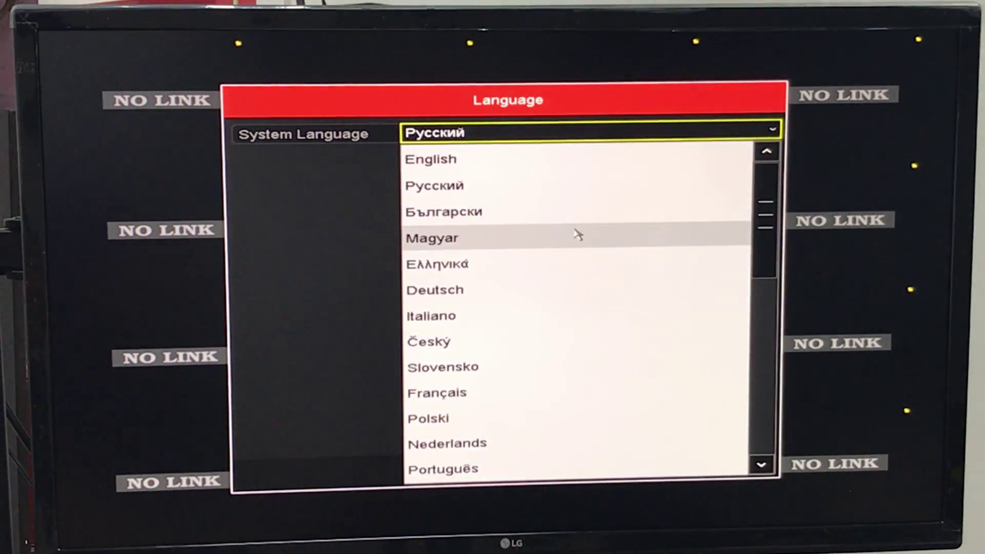
pyautogui.click(576, 235)
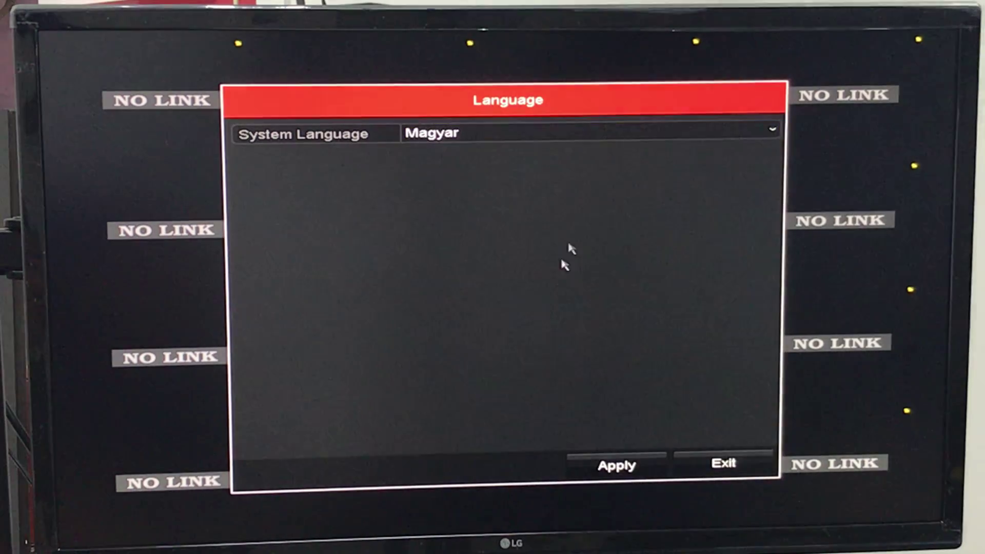
pyautogui.click(763, 131)
pyautogui.click(588, 155)
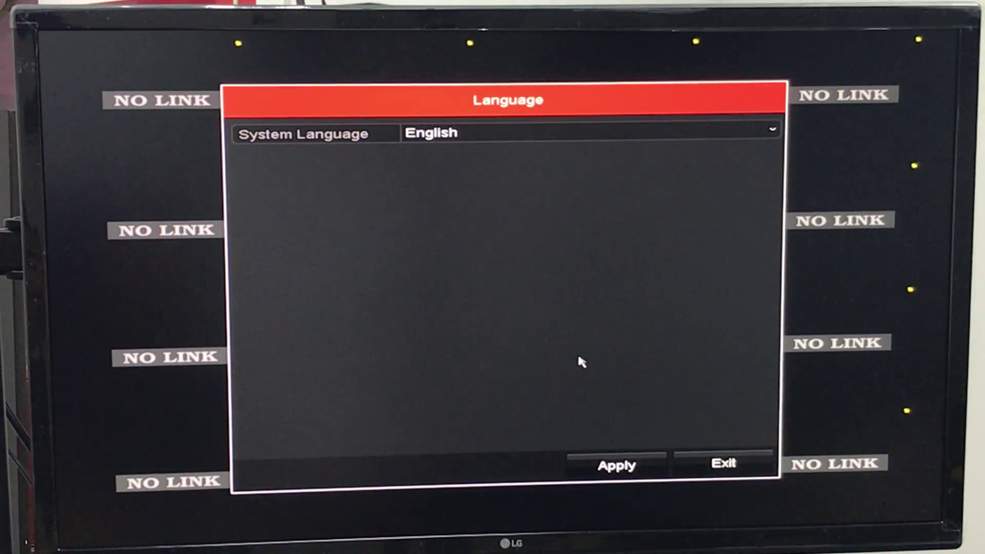
pyautogui.click(628, 471)
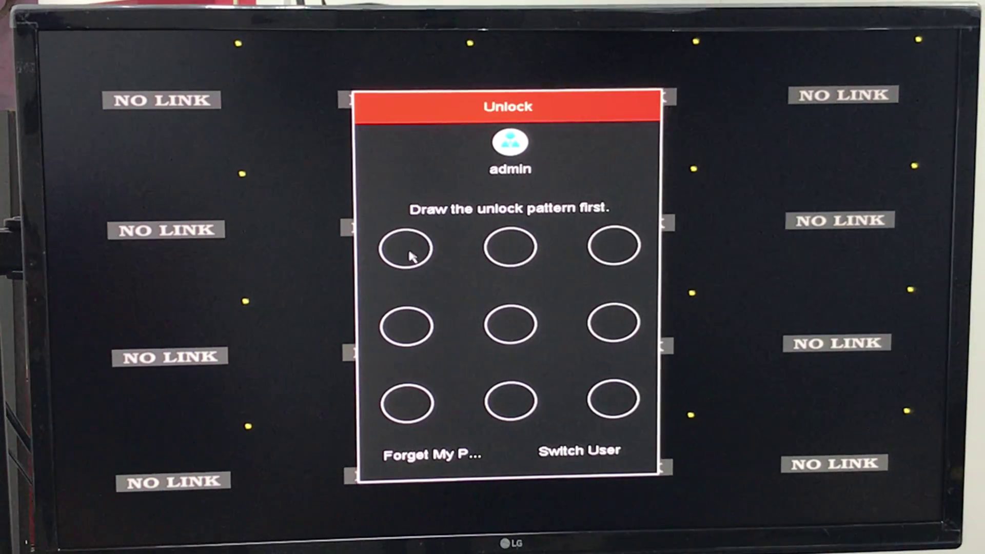
# Draw the admin unlock pattern to open the main menu.
pyautogui.moveTo(412, 256)
pyautogui.mouseDown()
pyautogui.moveTo(614, 350)
pyautogui.moveTo(627, 403)
pyautogui.mouseUp()
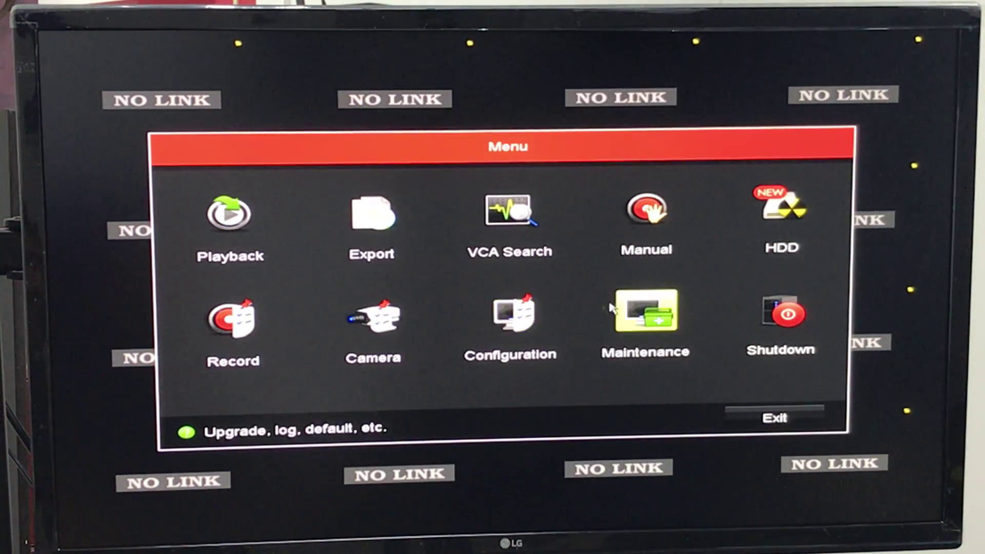